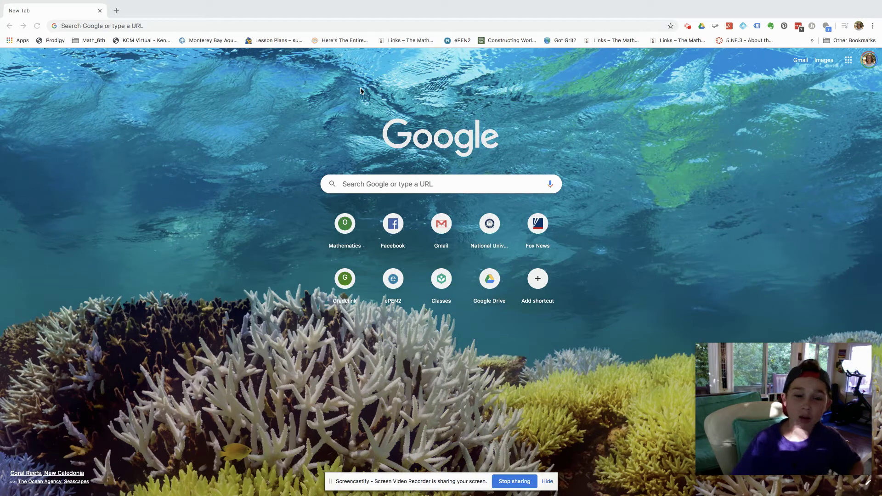
Step: Search the web for 'khoot' from the Chrome address bar
{"action": "left_click", "coordinate": [290, 26]}
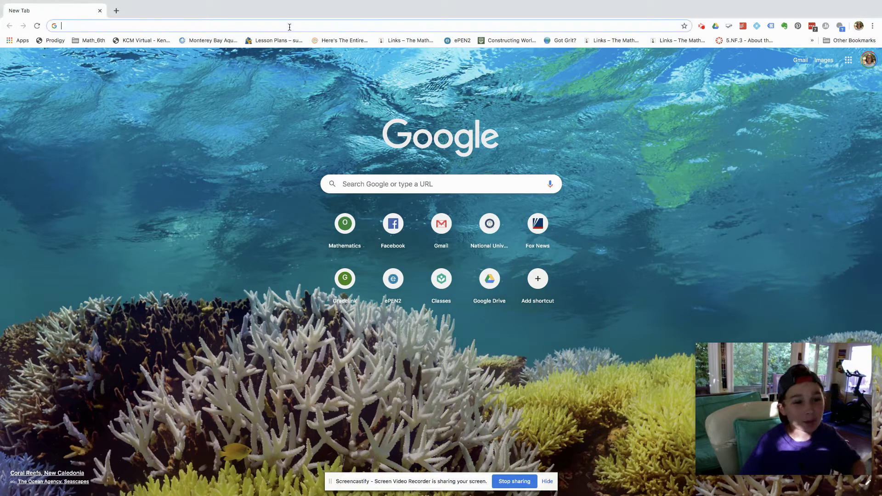
{"action": "type", "text": "khoot"}
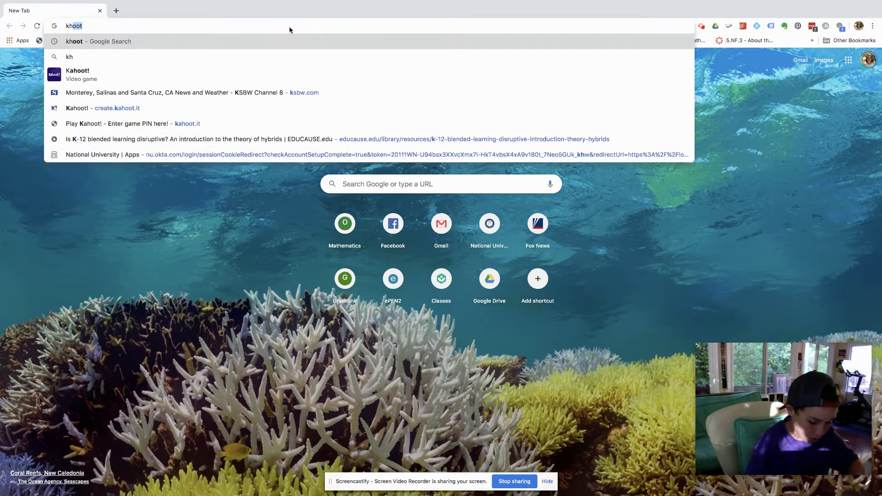
{"action": "key", "text": "Return"}
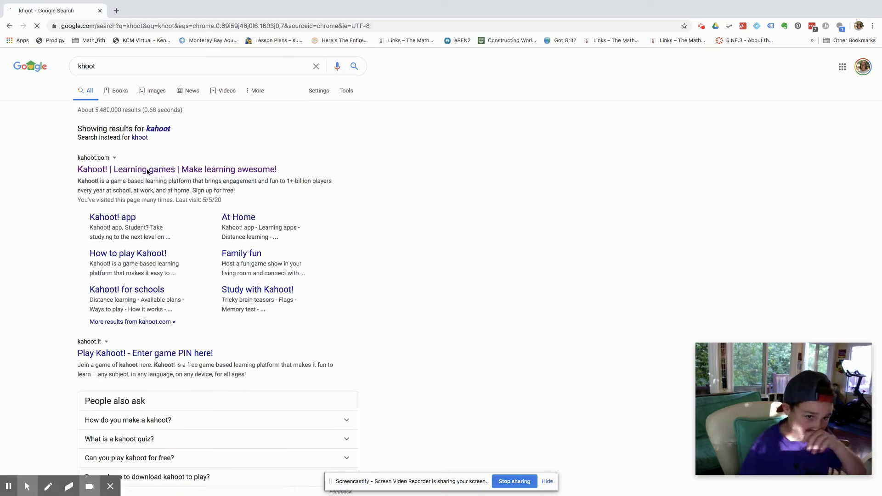
Step: Open the Kahoot! site from the search results and go to Log in
{"action": "left_click", "coordinate": [147, 170]}
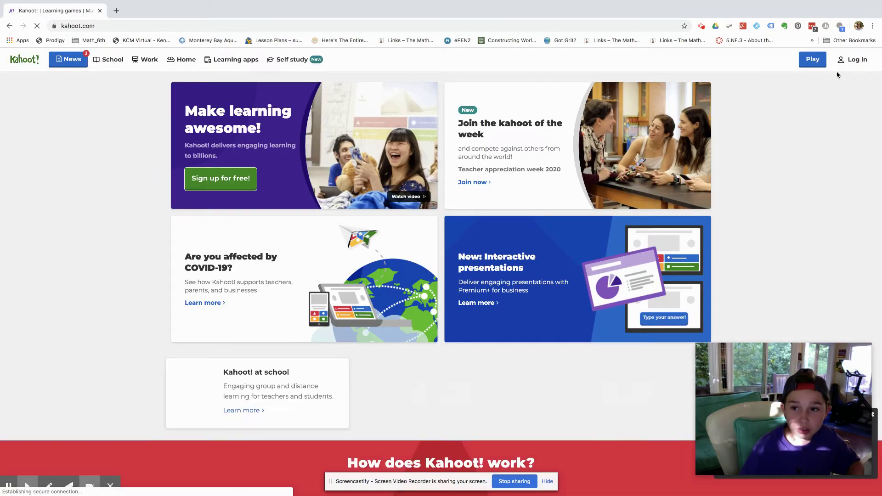
{"action": "left_click", "coordinate": [847, 64]}
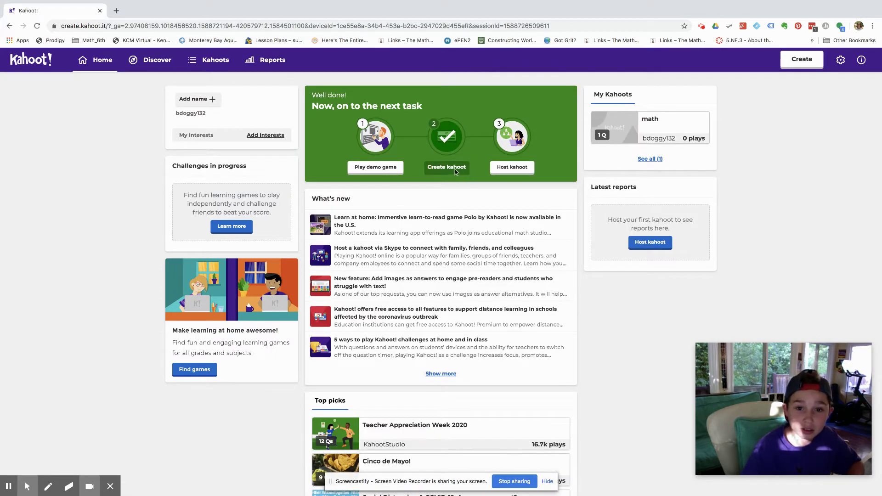
Step: Start a new kahoot and enter the first question '2 x 6'
{"action": "left_click", "coordinate": [802, 60]}
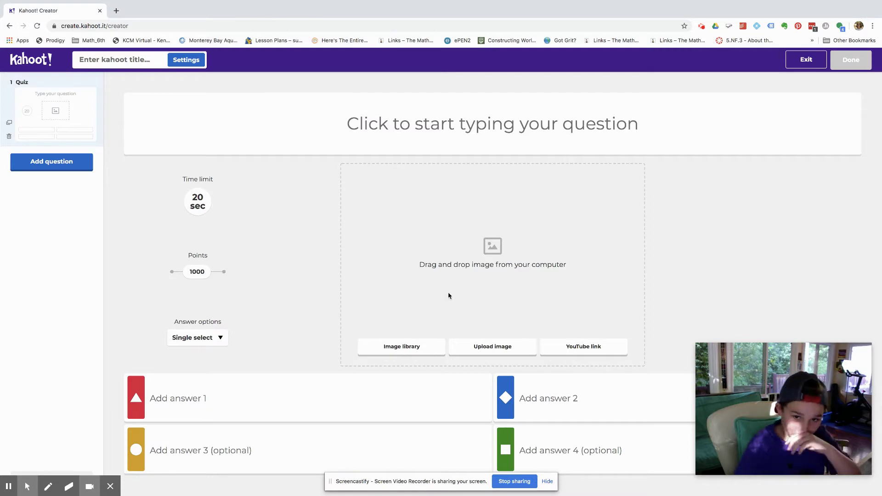
{"action": "left_click", "coordinate": [642, 132]}
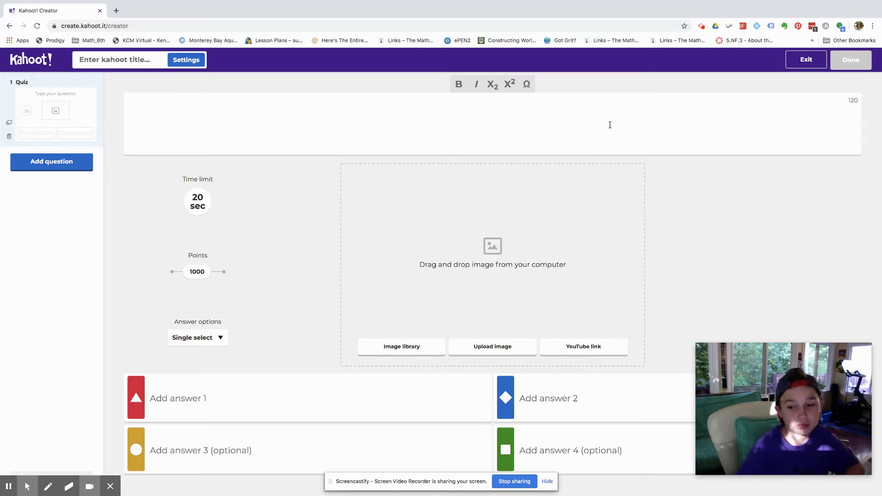
{"action": "type", "text": "2 x 6"}
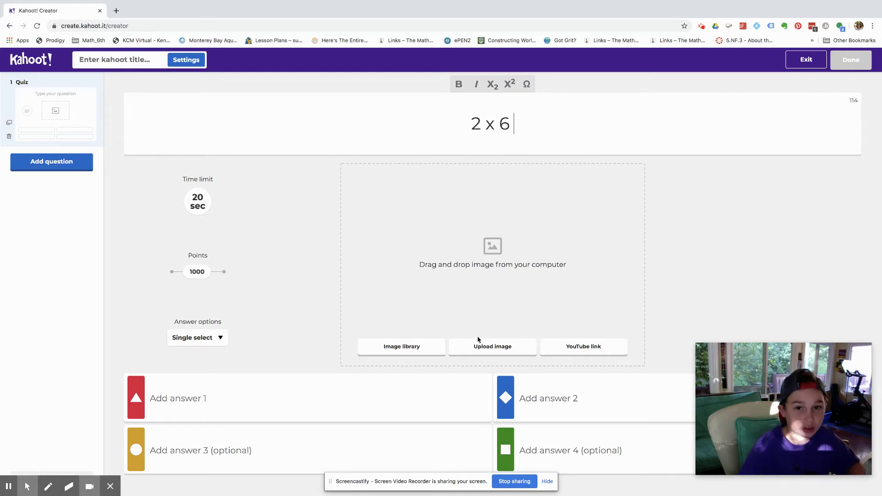
Step: Fill in the answer choices 10, 14, 13 and 12
{"action": "left_click", "coordinate": [371, 394]}
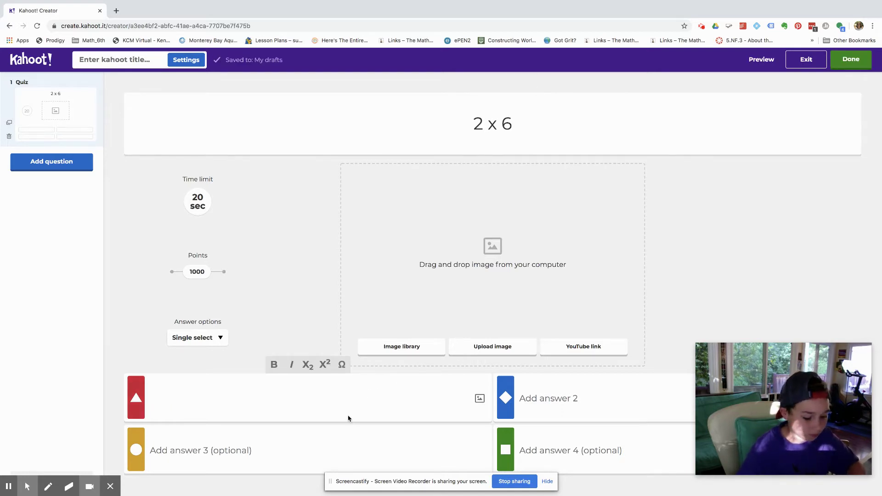
{"action": "type", "text": "10"}
{"action": "left_click", "coordinate": [334, 448]}
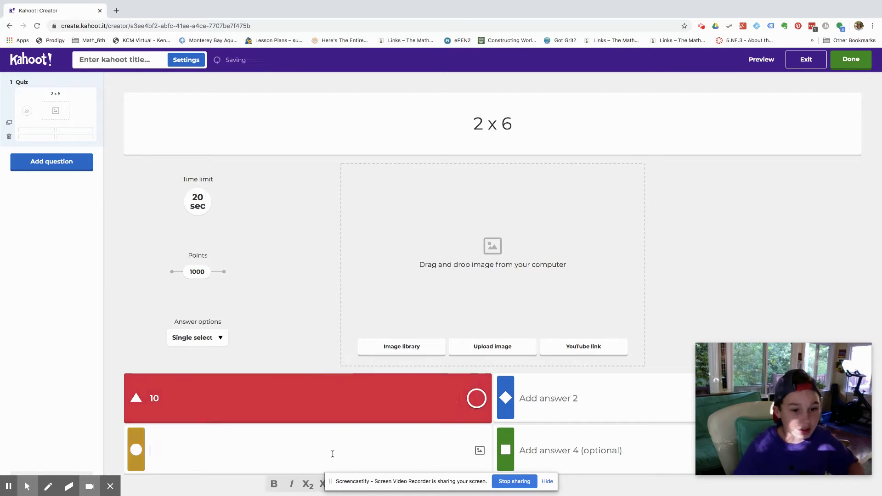
{"action": "type", "text": "13"}
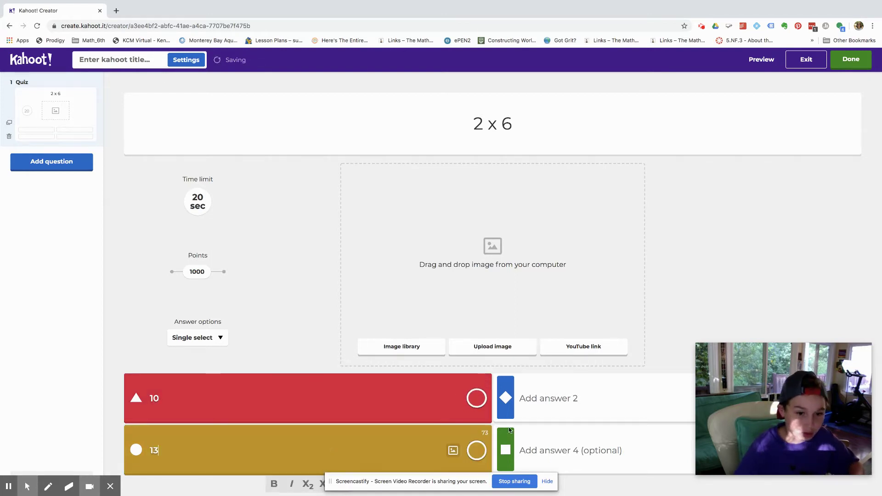
{"action": "left_click", "coordinate": [574, 409]}
{"action": "type", "text": "14"}
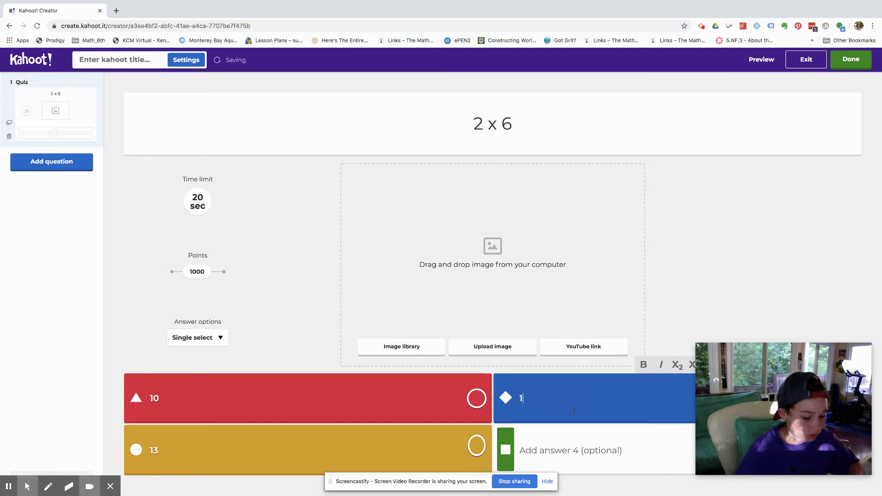
{"action": "left_click", "coordinate": [573, 456]}
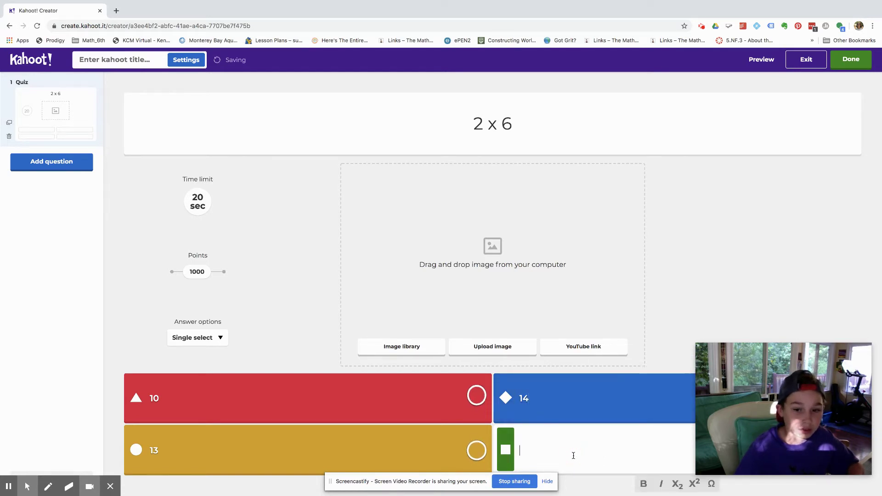
{"action": "type", "text": "12"}
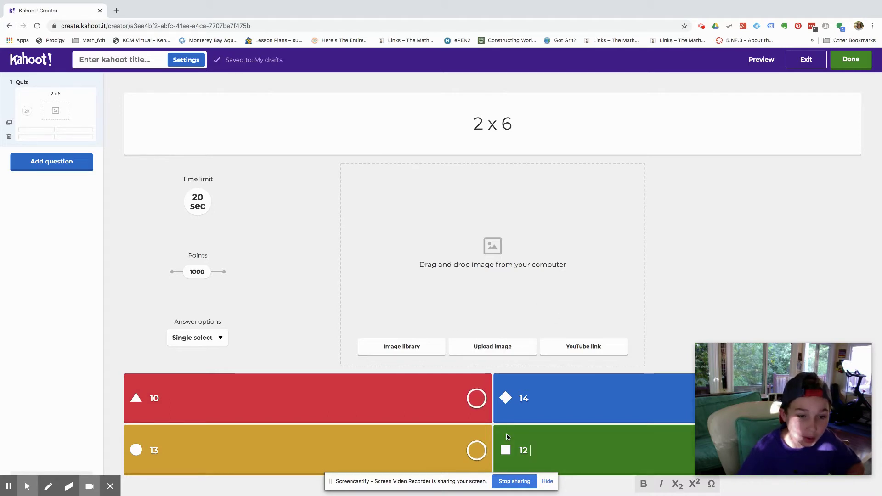
Step: Upload the six-cupcakes picture 2x6.jpg to the '2 x 6' question
{"action": "left_click", "coordinate": [426, 342]}
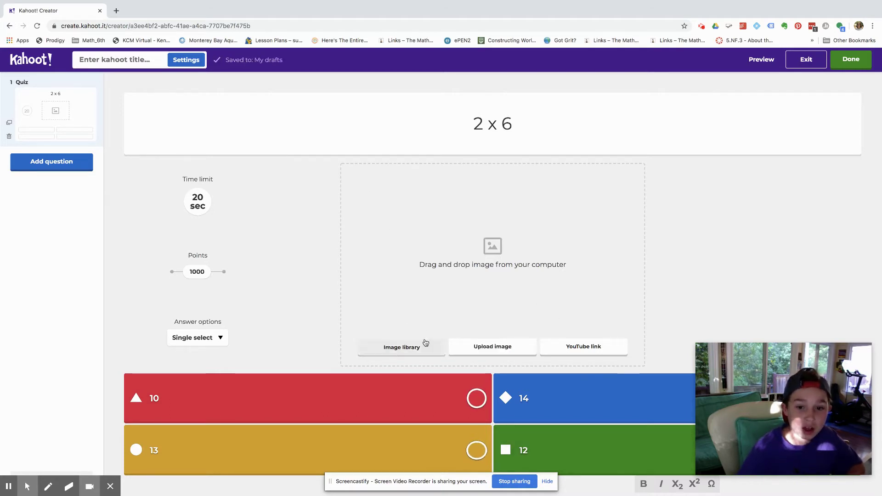
{"action": "left_click", "coordinate": [494, 348]}
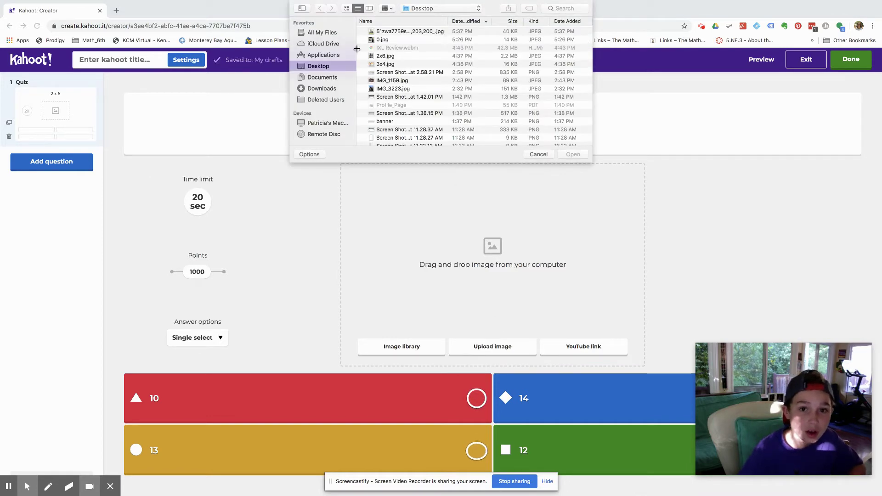
{"action": "left_click", "coordinate": [394, 56]}
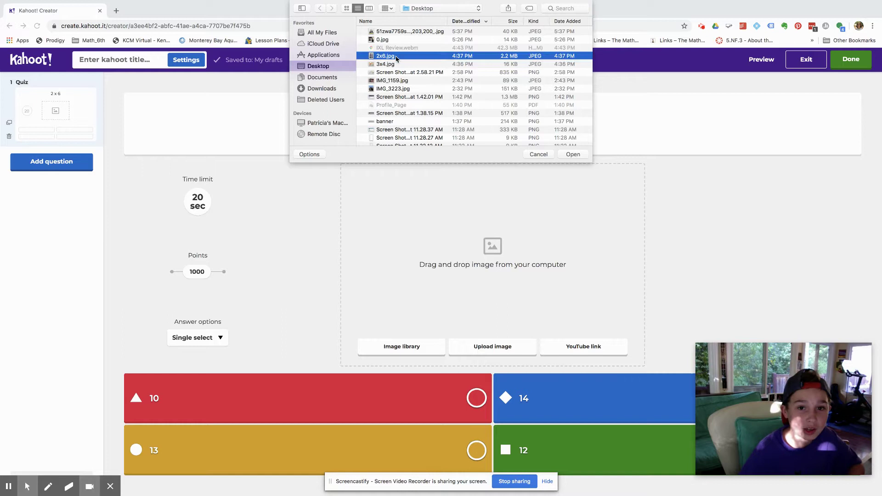
{"action": "left_click", "coordinate": [572, 155]}
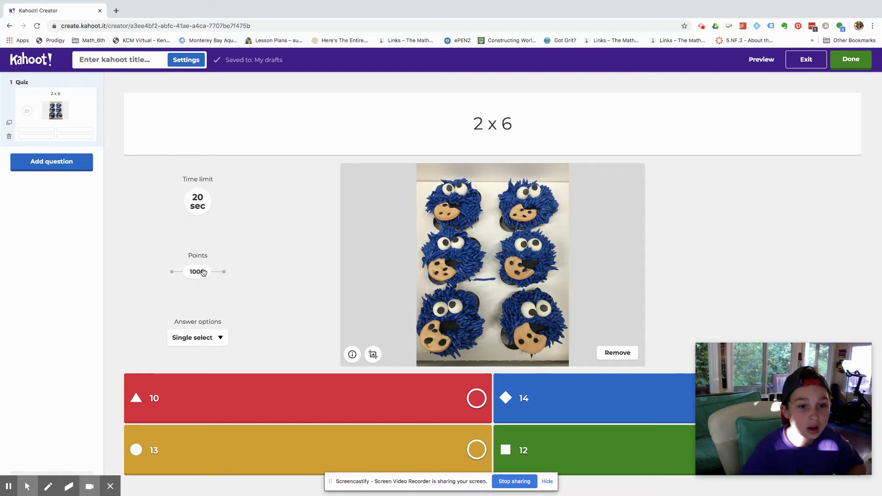
Step: Adjust the points, try Multi-select answering, then revert to Single select
{"action": "mouse_move", "coordinate": [207, 271]}
{"action": "left_mouse_down"}
{"action": "mouse_move", "coordinate": [164, 275]}
{"action": "mouse_move", "coordinate": [270, 281]}
{"action": "mouse_move", "coordinate": [197, 272]}
{"action": "left_mouse_up"}
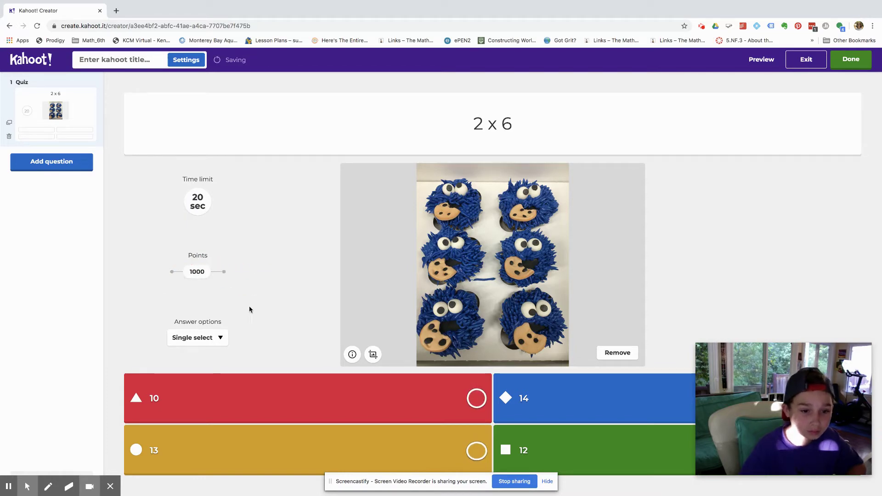
{"action": "left_click", "coordinate": [216, 337]}
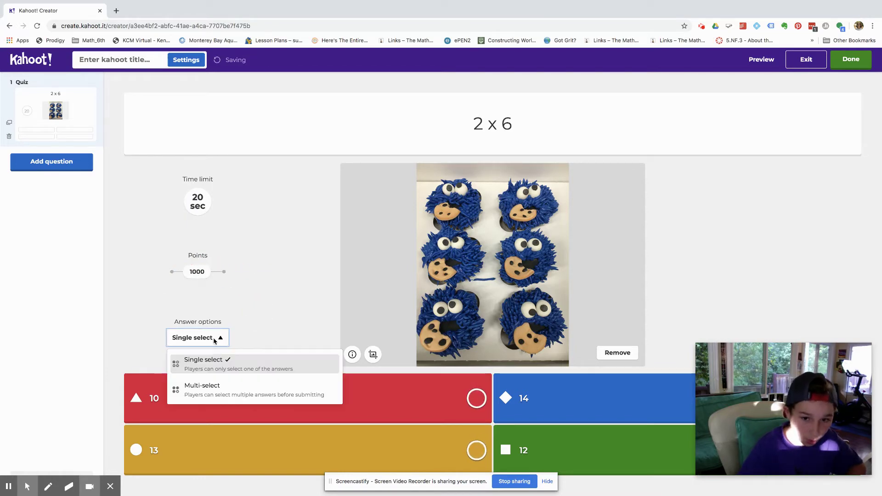
{"action": "left_click", "coordinate": [248, 389]}
{"action": "left_click", "coordinate": [477, 399]}
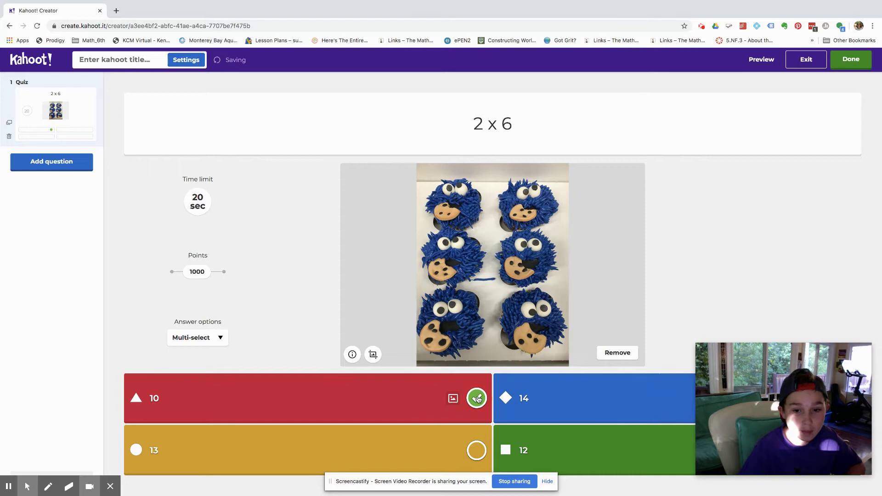
{"action": "left_click", "coordinate": [473, 396]}
{"action": "left_click", "coordinate": [214, 340]}
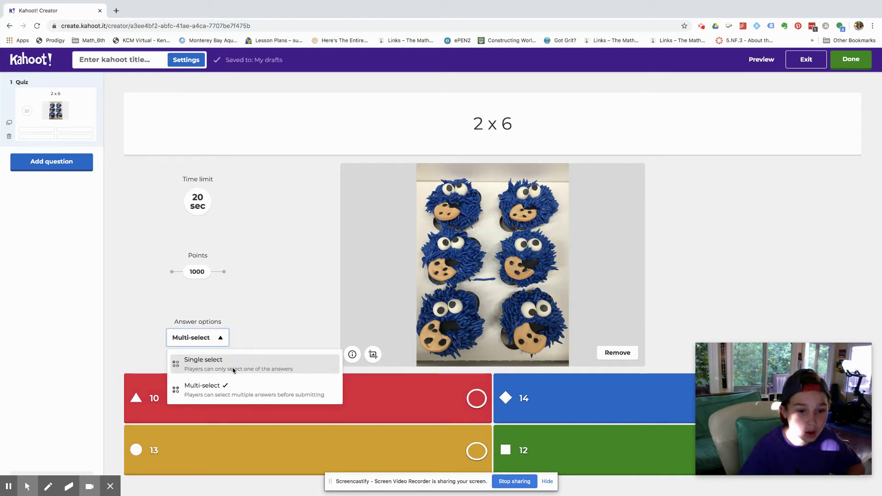
{"action": "left_click", "coordinate": [227, 364]}
Step: Mark 12 as the correct answer and bring up the new question type choice
{"action": "left_click_drag", "start_coordinate": [781, 390], "coordinate": [786, 259]}
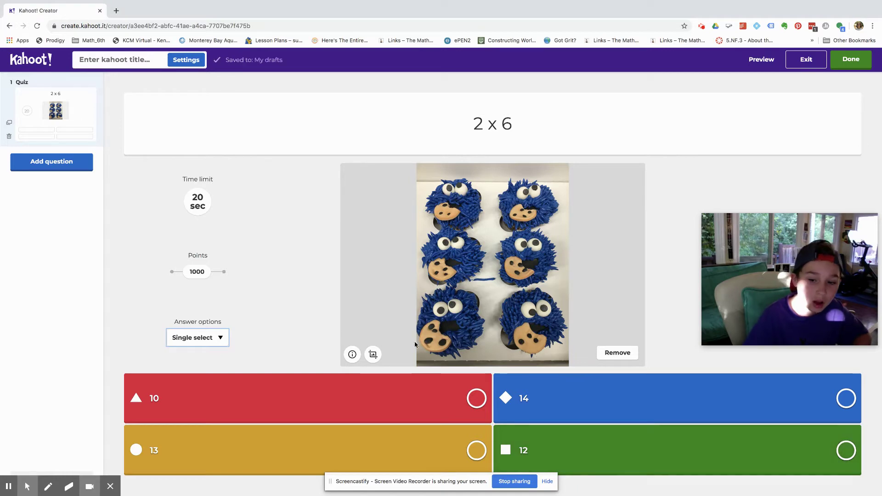
{"action": "left_click", "coordinate": [846, 450]}
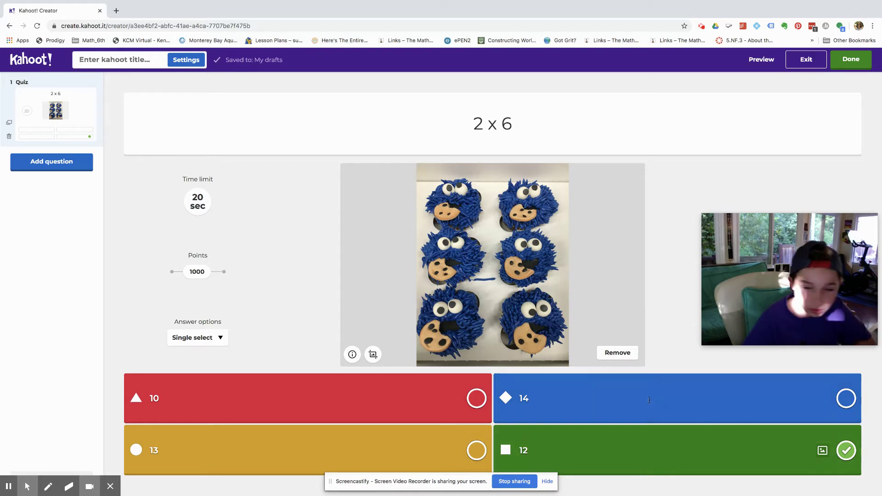
{"action": "left_click", "coordinate": [57, 164]}
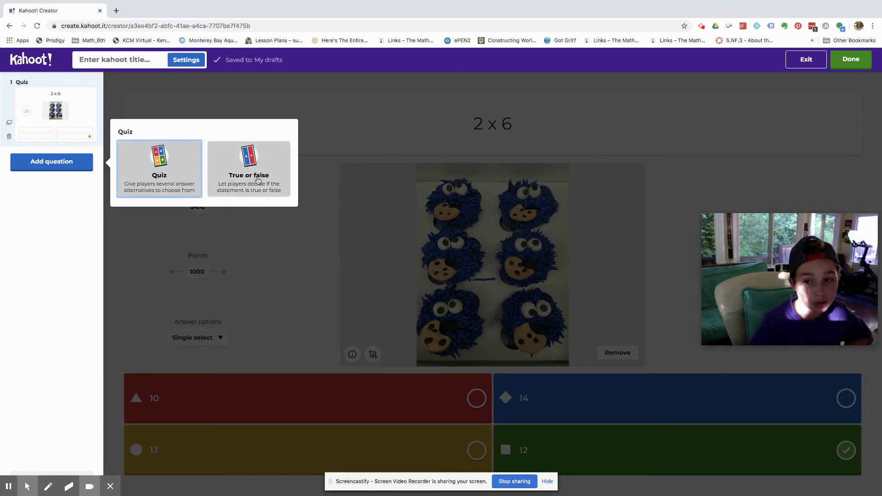
Step: Add a Quiz-type second question, typing and then erasing '3x4' as its text
{"action": "left_click", "coordinate": [178, 175]}
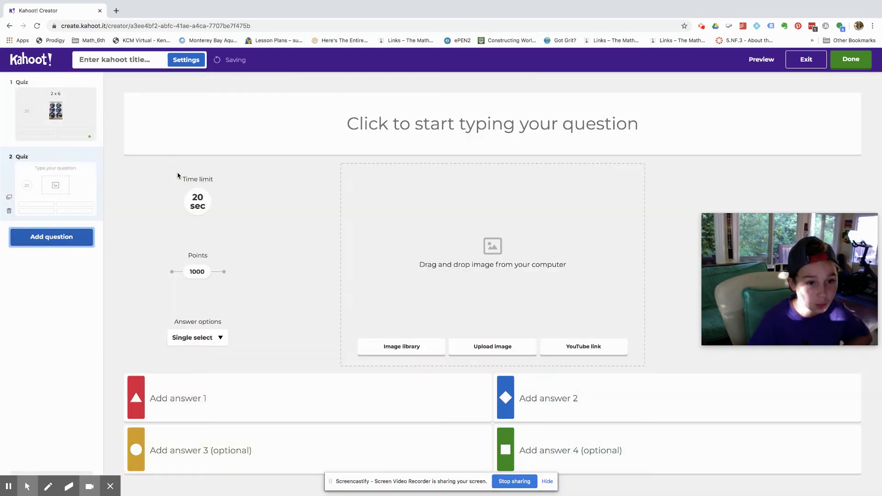
{"action": "left_click", "coordinate": [238, 396]}
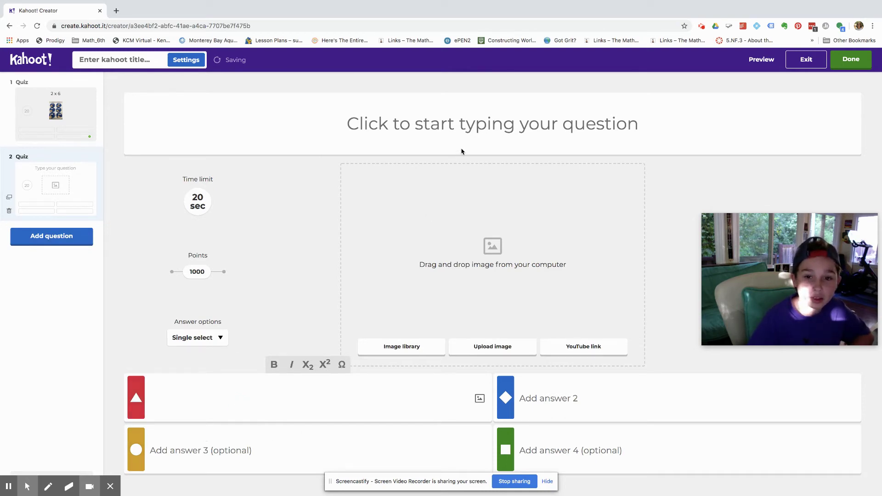
{"action": "left_click", "coordinate": [466, 128]}
{"action": "type", "text": "3"}
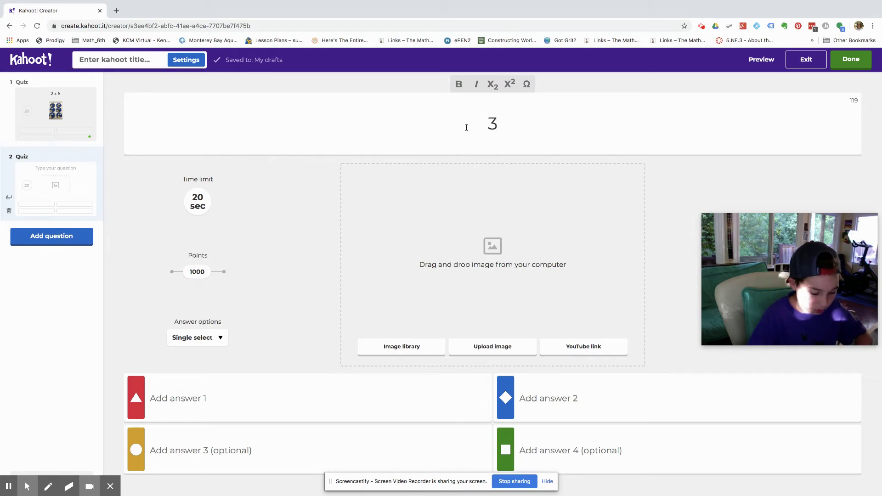
{"action": "type", "text": "x4"}
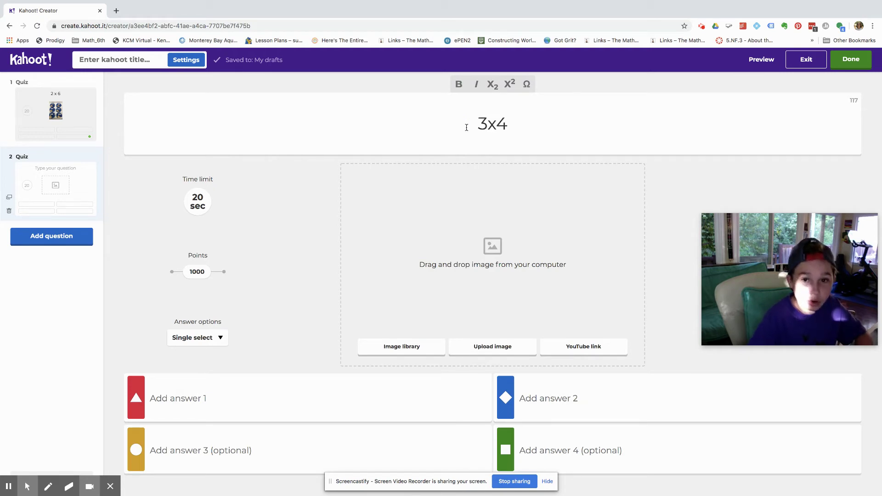
{"action": "key", "text": "BackSpace"}
{"action": "key", "text": "BackSpace"}
{"action": "key", "text": "BackSpace"}
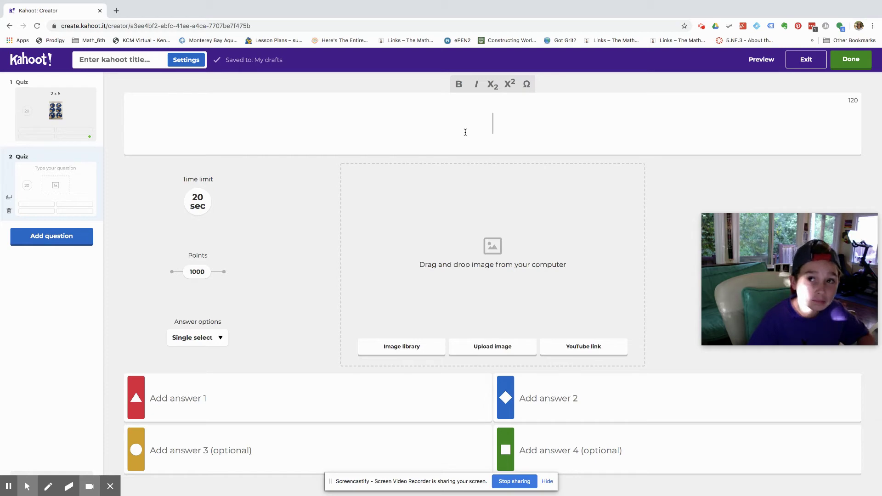
Step: Upload the twelve-donuts picture 3x4.jpg to the second question
{"action": "left_click", "coordinate": [475, 351]}
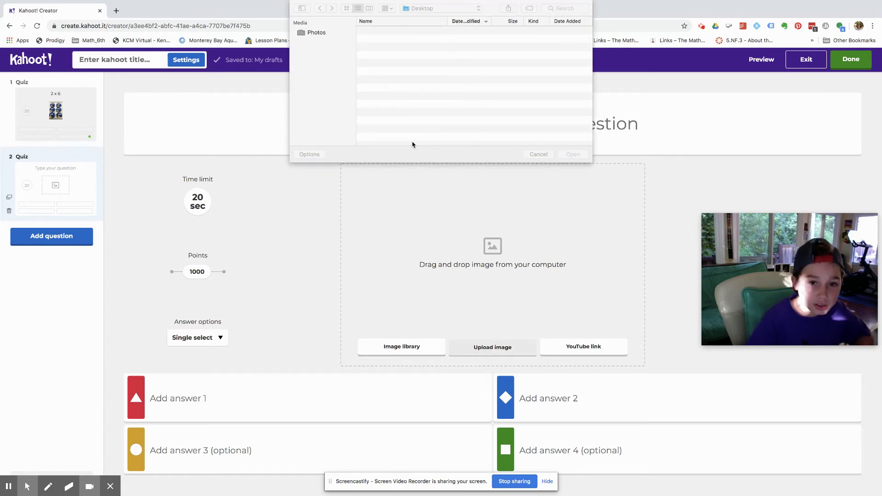
{"action": "left_click", "coordinate": [402, 65]}
{"action": "left_click", "coordinate": [573, 155]}
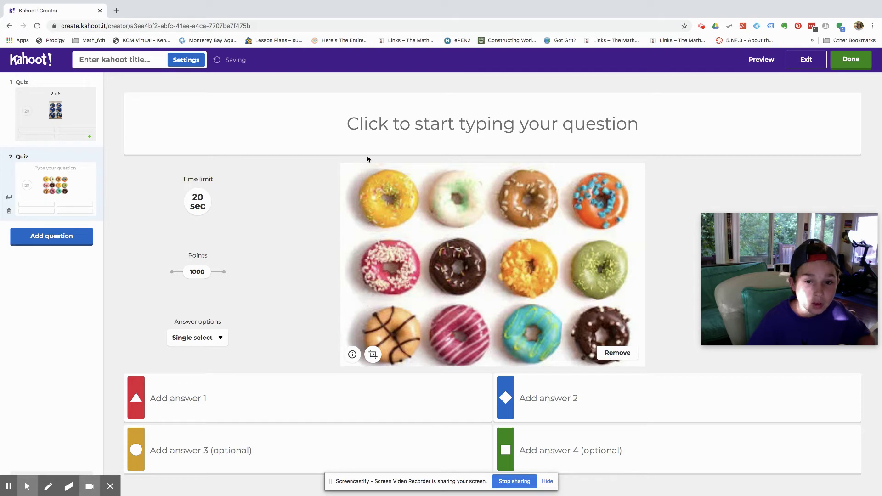
Step: Enter '3 x 4' as the second question's text
{"action": "left_click", "coordinate": [447, 121]}
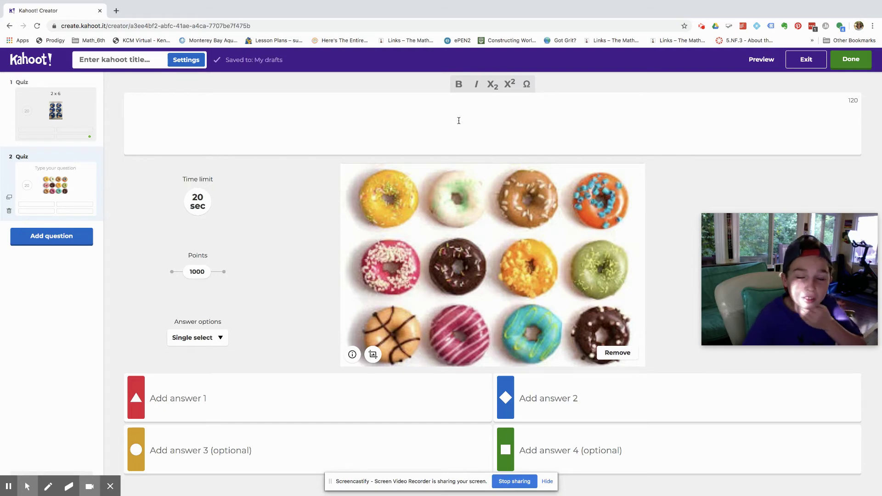
{"action": "type", "text": "3 x 4"}
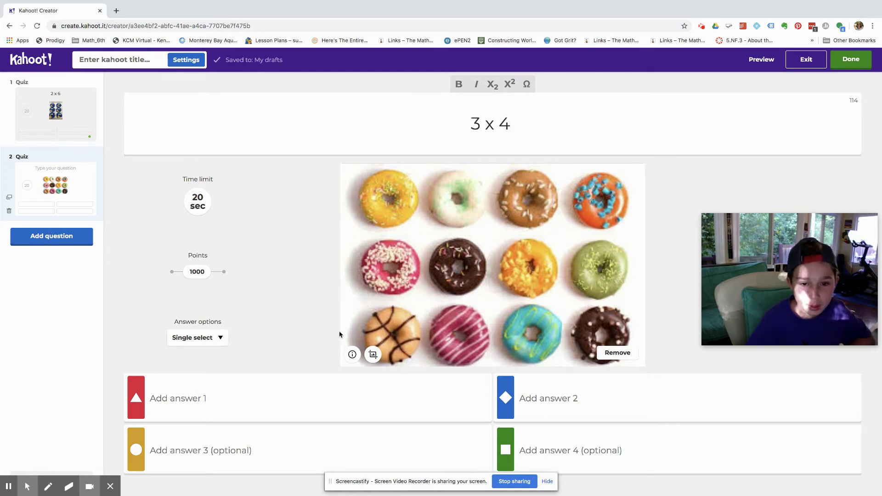
{"action": "left_click", "coordinate": [302, 393]}
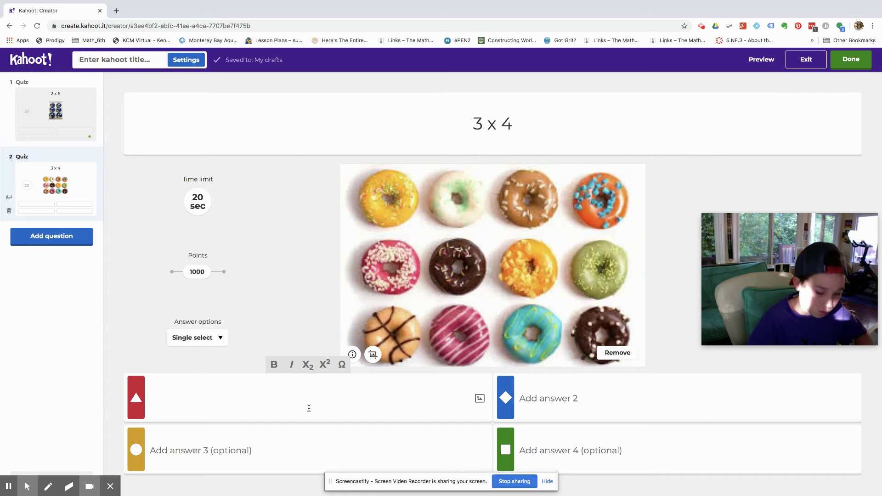
Step: Fill the answers 20, 28, 14 and 16, marking 16 as correct
{"action": "type", "text": "20"}
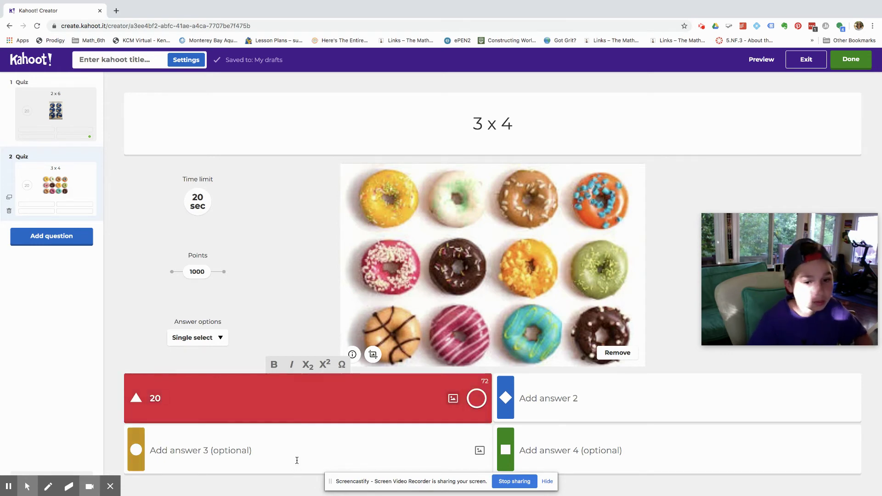
{"action": "left_click", "coordinate": [297, 460]}
{"action": "type", "text": "14"}
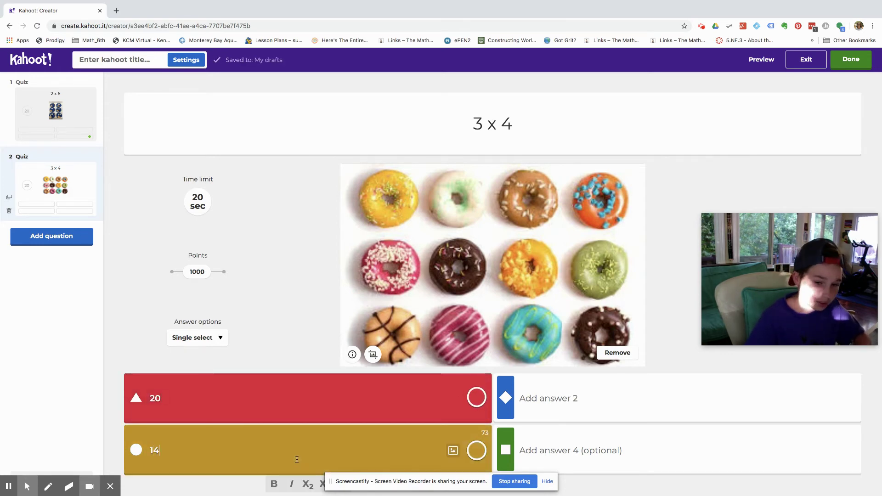
{"action": "left_click", "coordinate": [623, 403]}
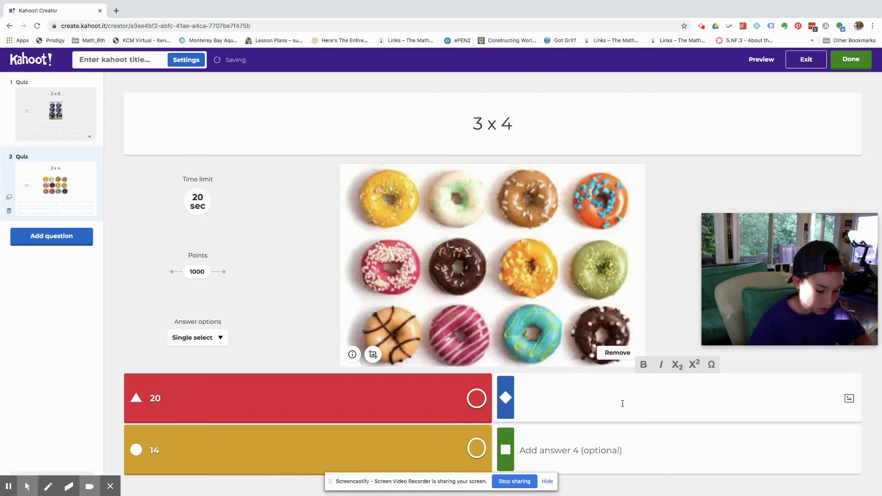
{"action": "type", "text": "28"}
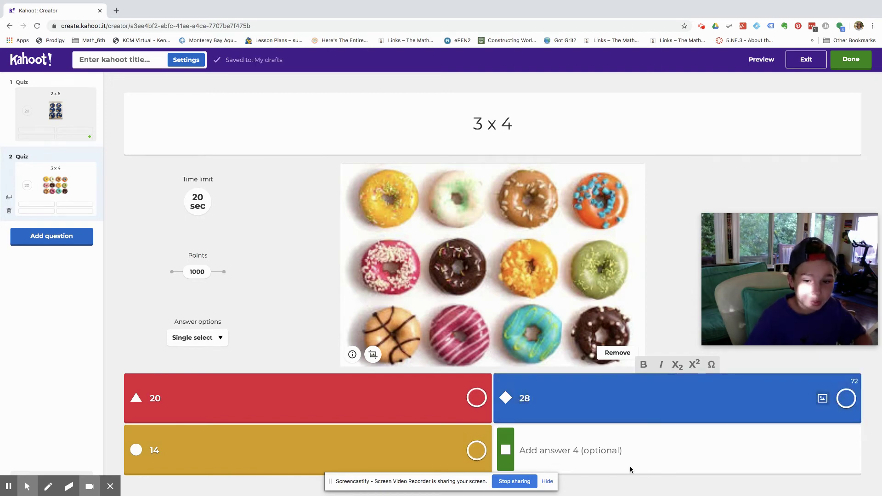
{"action": "left_click", "coordinate": [621, 448]}
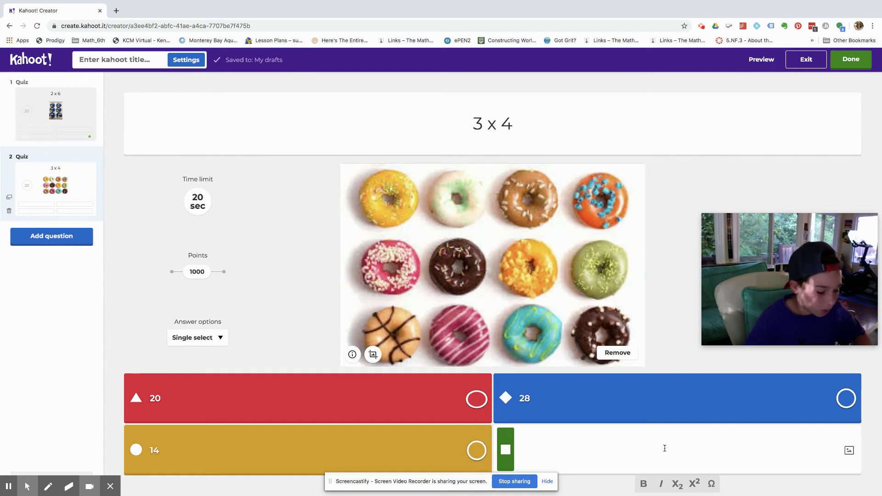
{"action": "type", "text": "16"}
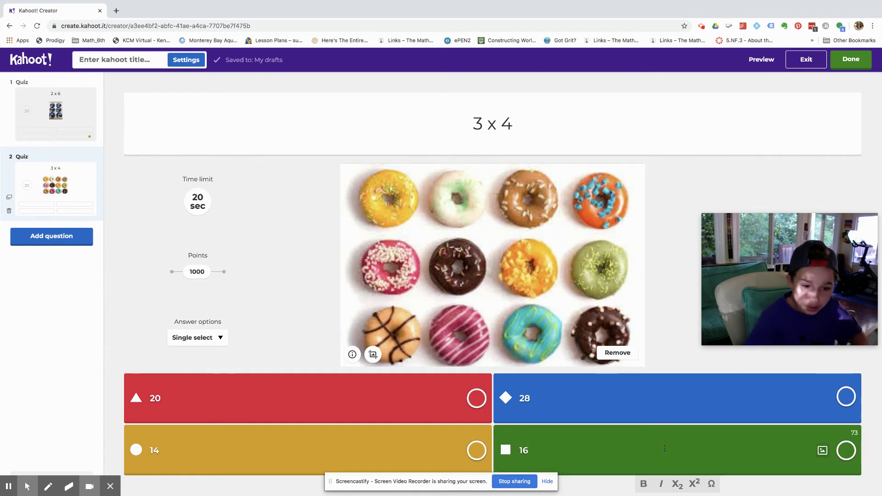
{"action": "left_click", "coordinate": [847, 454]}
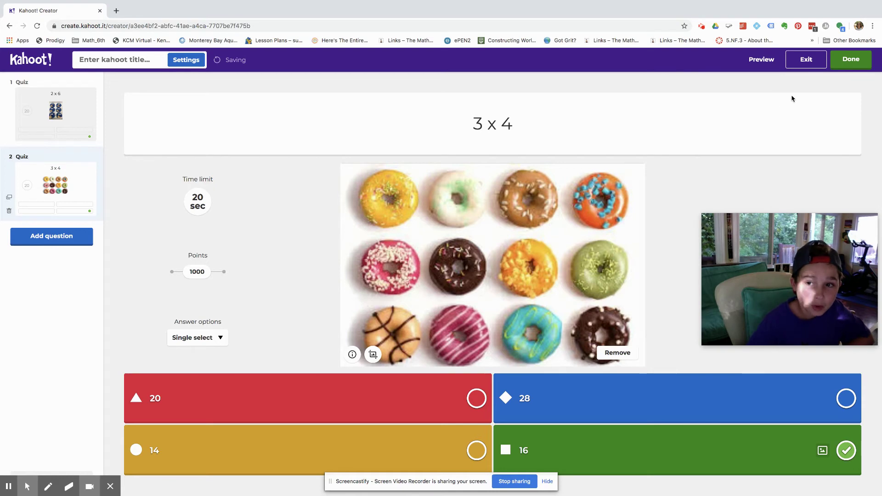
Step: Finish the quiz and give it the title 'math 1'
{"action": "left_click", "coordinate": [850, 67]}
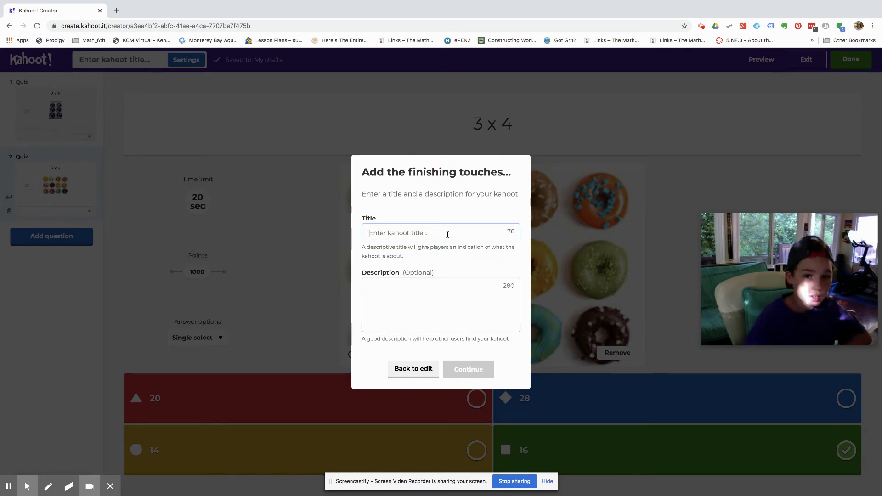
{"action": "type", "text": "math"}
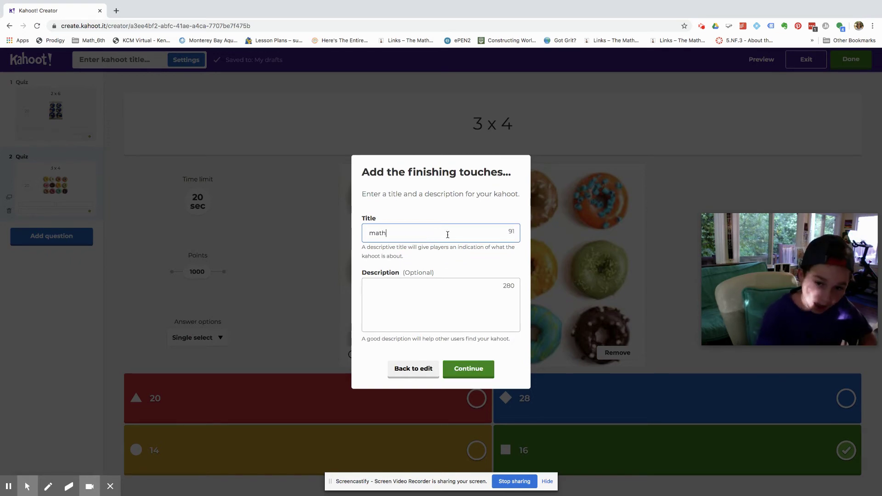
{"action": "left_click", "coordinate": [456, 299]}
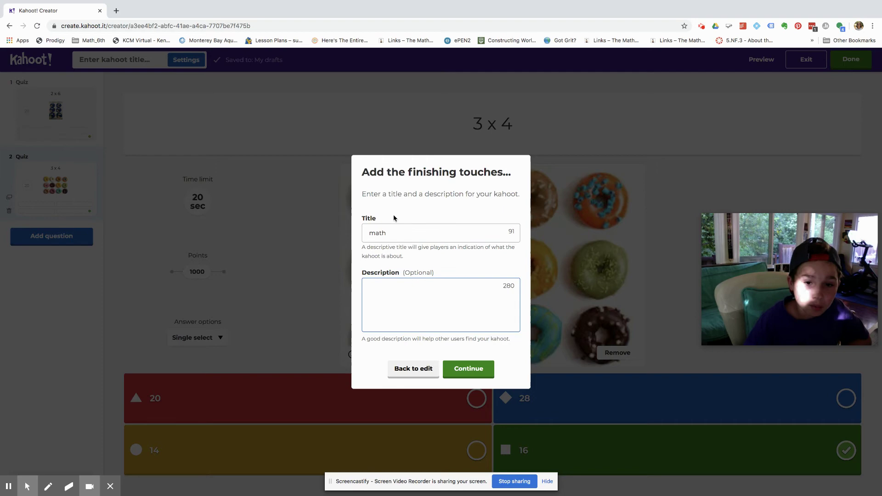
{"action": "left_click", "coordinate": [404, 230]}
{"action": "left_click", "coordinate": [405, 234]}
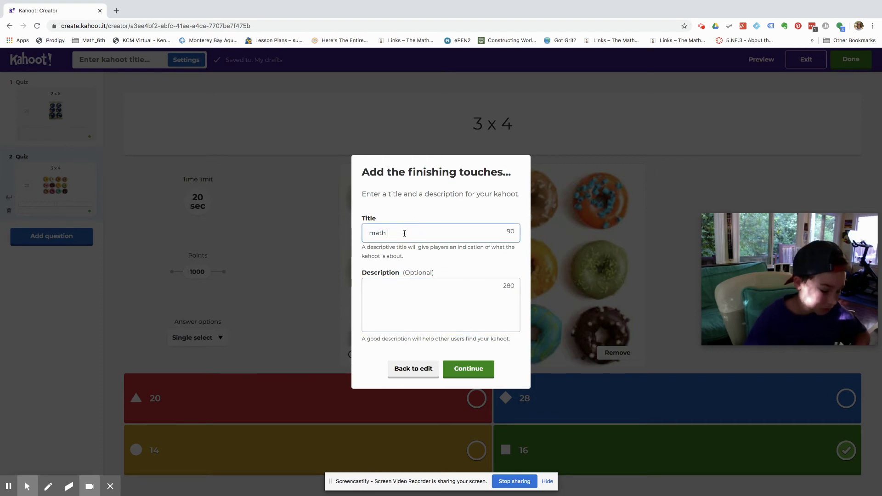
{"action": "type", "text": "1"}
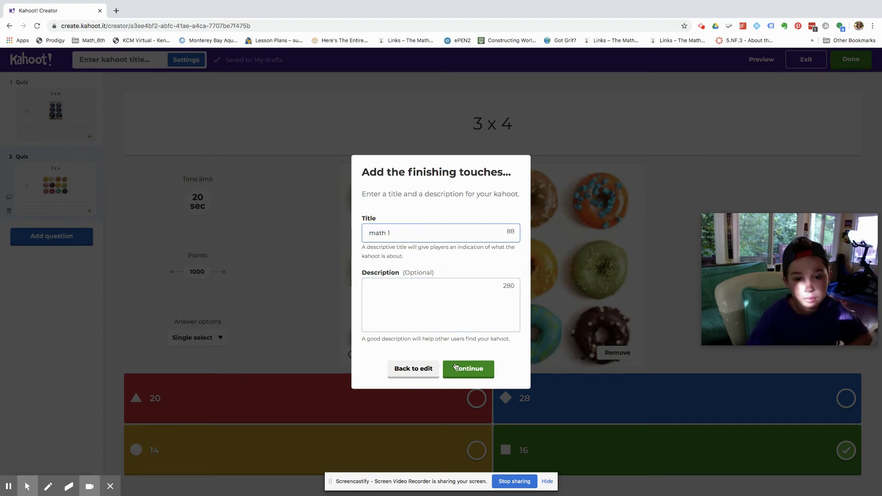
Step: Save the quiz and choose Play now, then Host as a live game
{"action": "left_click", "coordinate": [424, 294]}
{"action": "left_click", "coordinate": [465, 368]}
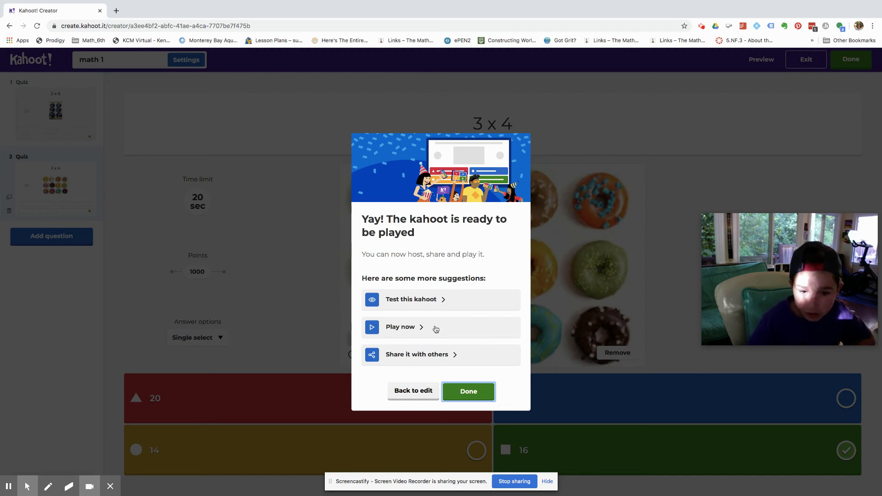
{"action": "left_click", "coordinate": [436, 328]}
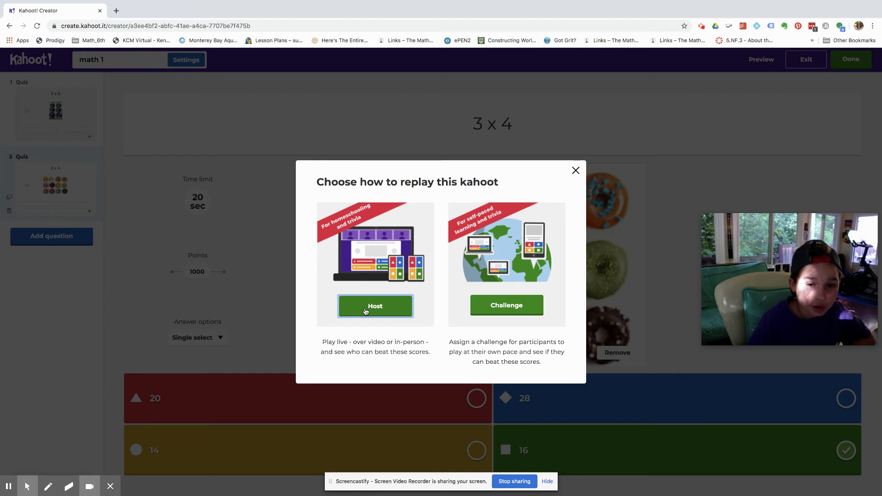
{"action": "left_click", "coordinate": [366, 311]}
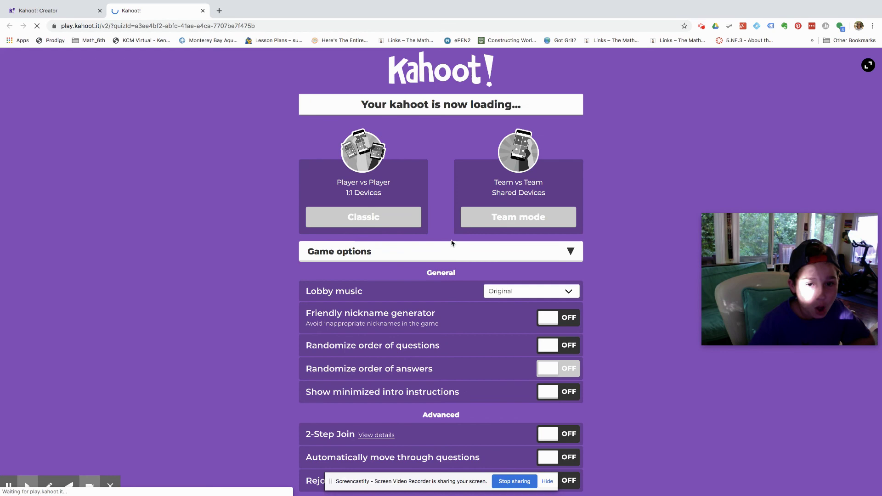
Step: Collapse game options and start a Classic player-vs-player game
{"action": "left_click", "coordinate": [452, 243]}
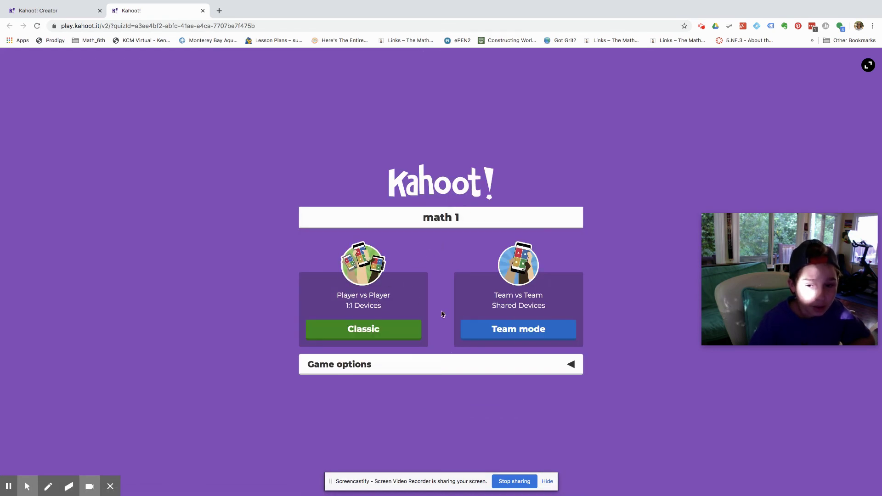
{"action": "left_click", "coordinate": [393, 333]}
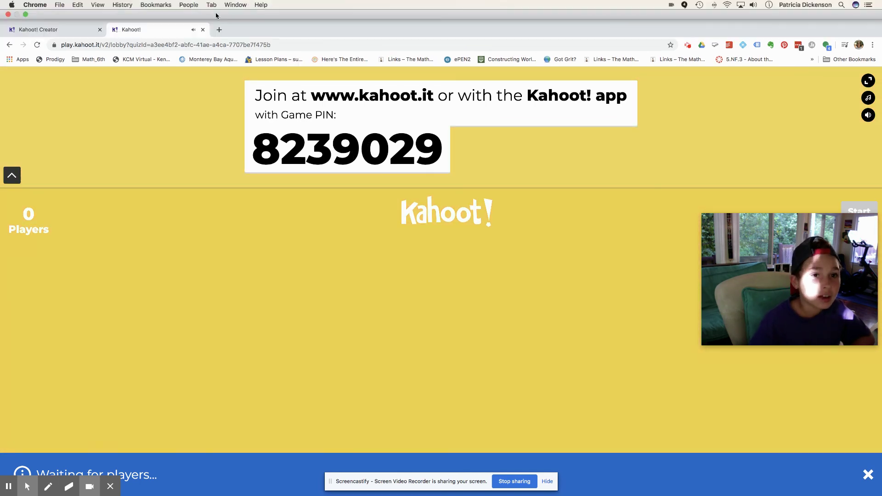
Step: Search 'khoot' in a new Chrome tab and reach the kahoot.it join page via Kahoot!'s Play link
{"action": "left_click", "coordinate": [219, 29]}
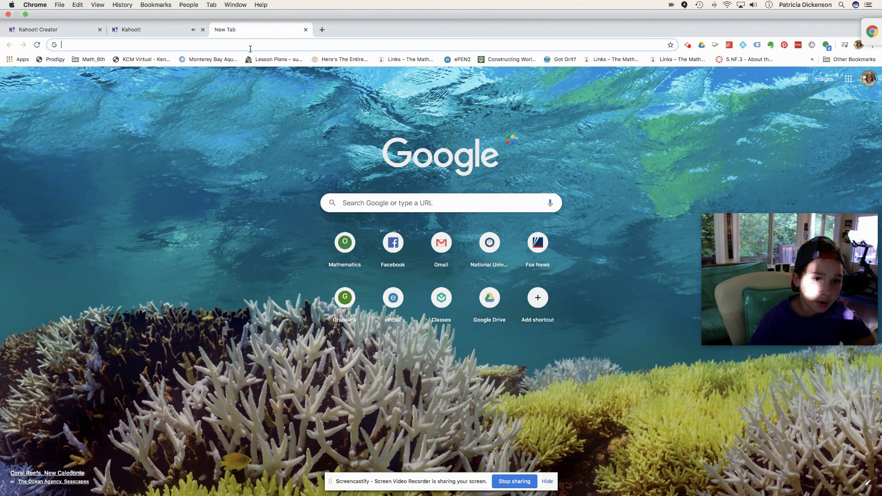
{"action": "type", "text": "khoot"}
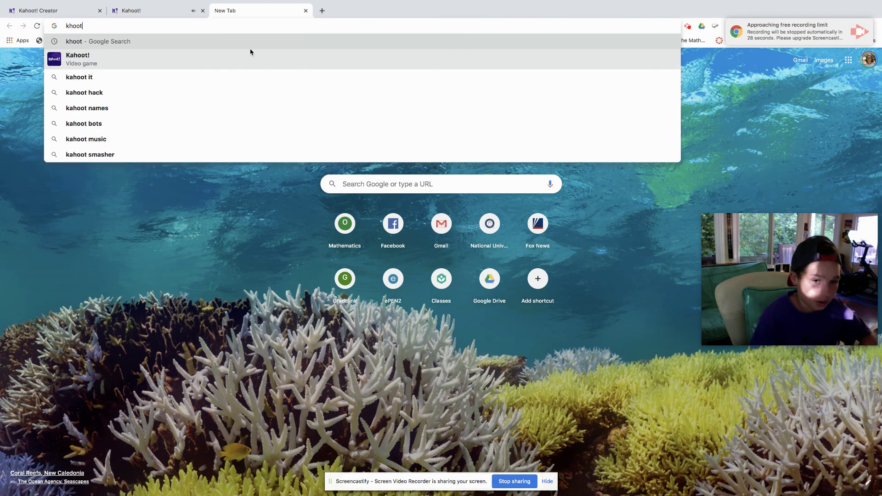
{"action": "key", "text": "Return"}
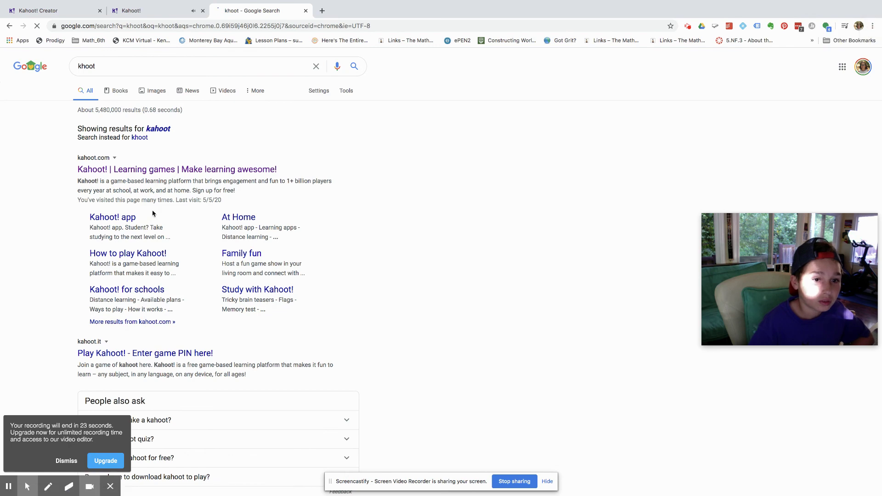
{"action": "left_click", "coordinate": [174, 171]}
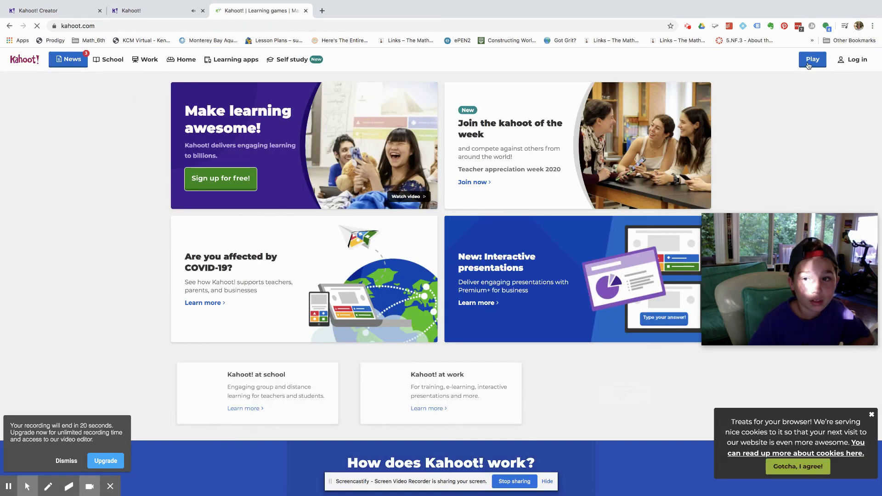
{"action": "left_click", "coordinate": [810, 62]}
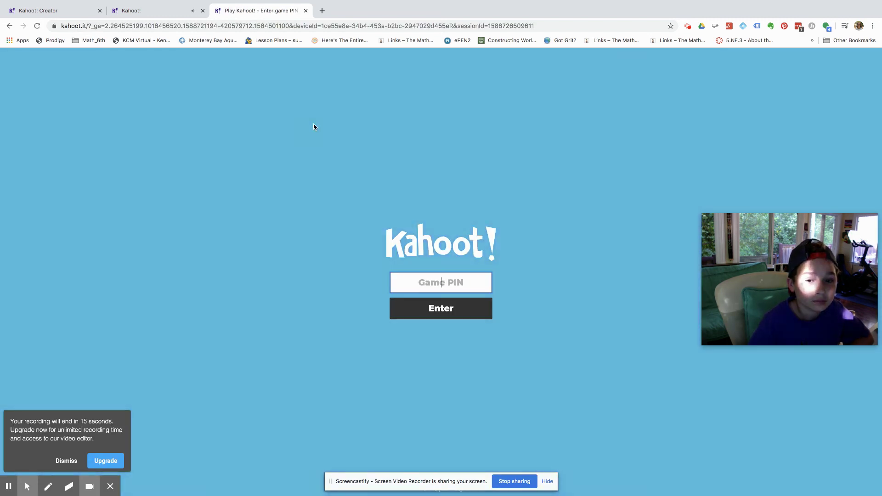
Step: Read the lobby's game PIN, start entering it on the join page, then return to the lobby
{"action": "left_click", "coordinate": [148, 14]}
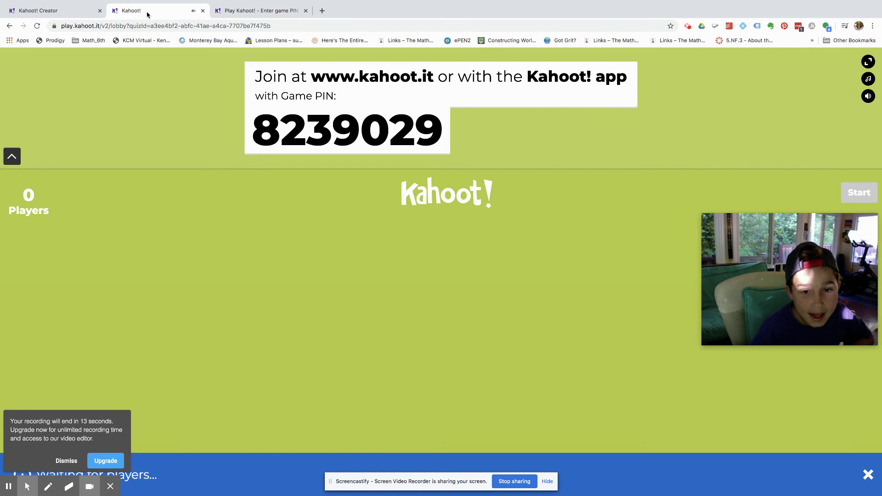
{"action": "left_click", "coordinate": [281, 10]}
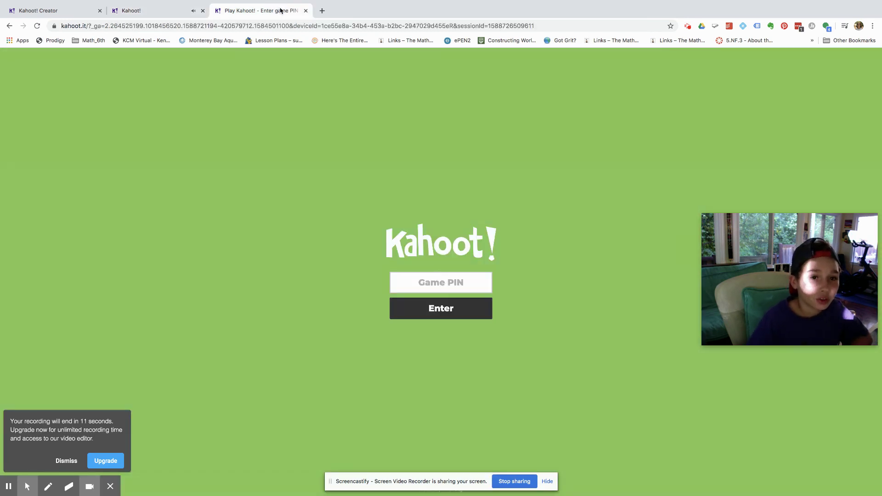
{"action": "left_click", "coordinate": [438, 288]}
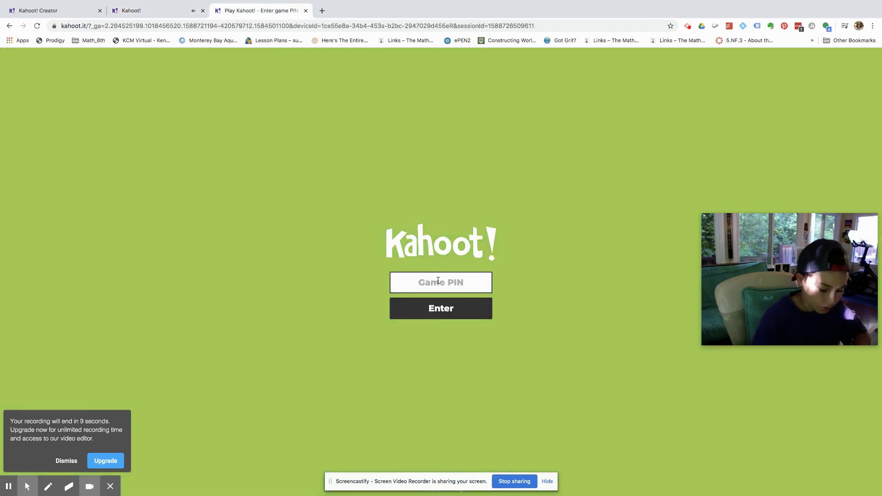
{"action": "type", "text": "822"}
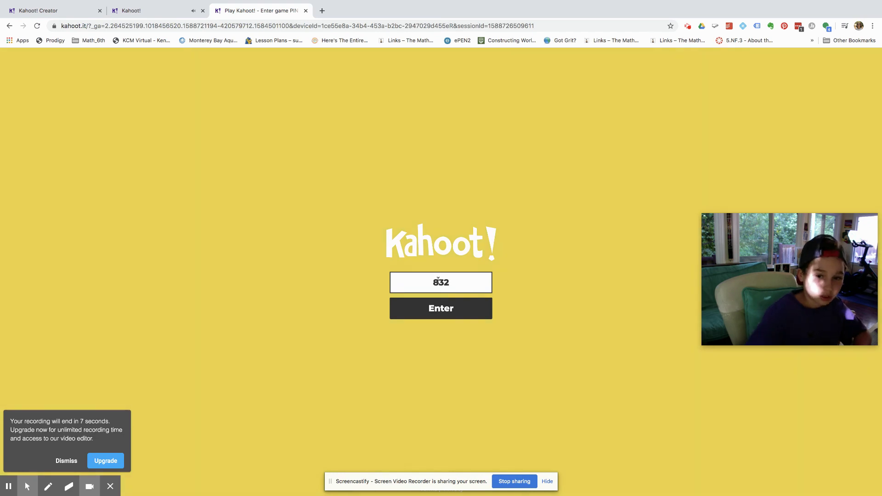
{"action": "key", "text": "BackSpace"}
{"action": "key", "text": "BackSpace"}
{"action": "type", "text": "23"}
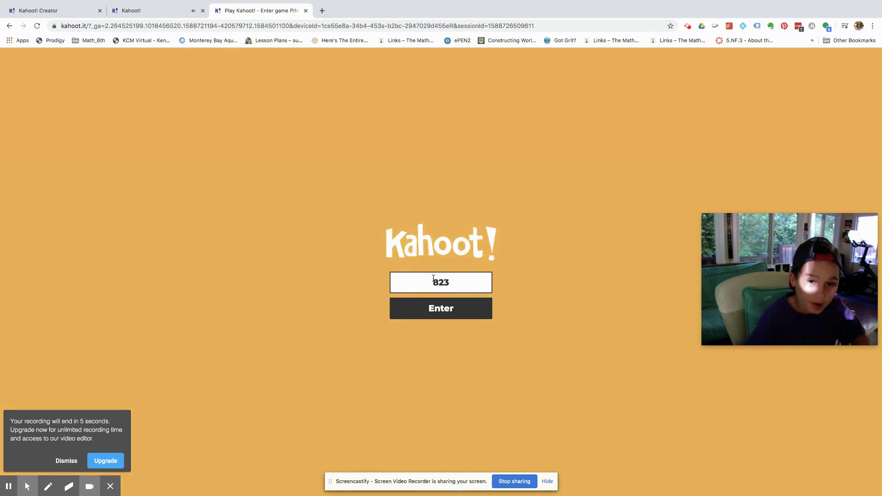
{"action": "left_click", "coordinate": [169, 11]}
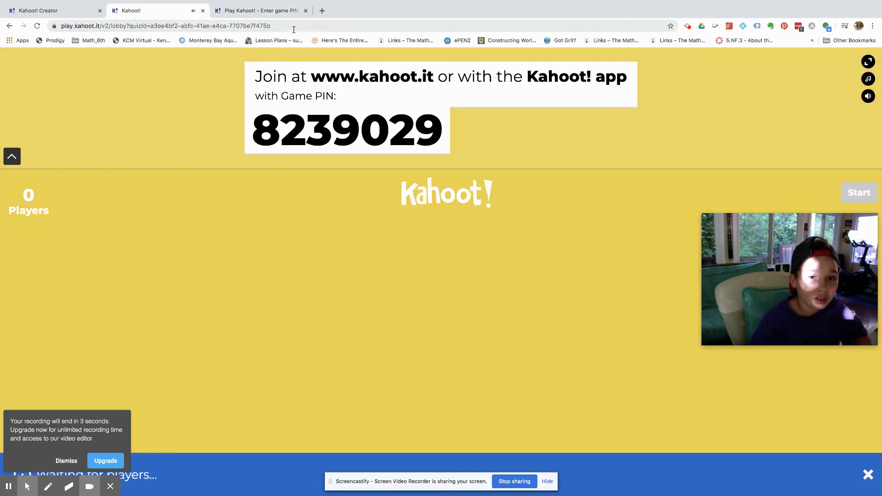